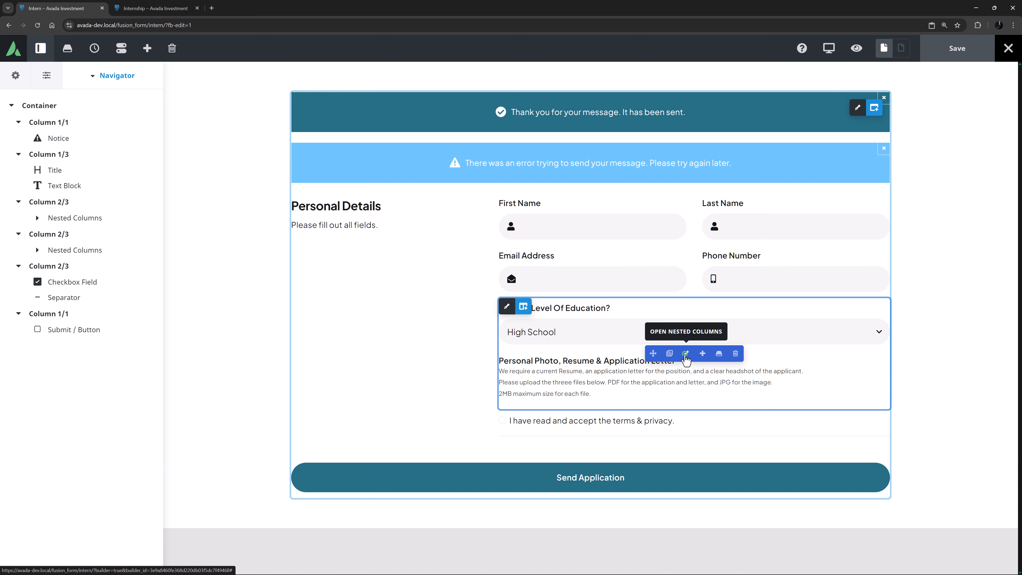
Add an Upload Field below the Personal Photo, Resume & Application Letter text in the nested columns and name it "uploads"
{"action": "left_click", "coordinate": [685, 357]}
{"action": "left_click", "coordinate": [701, 387]}
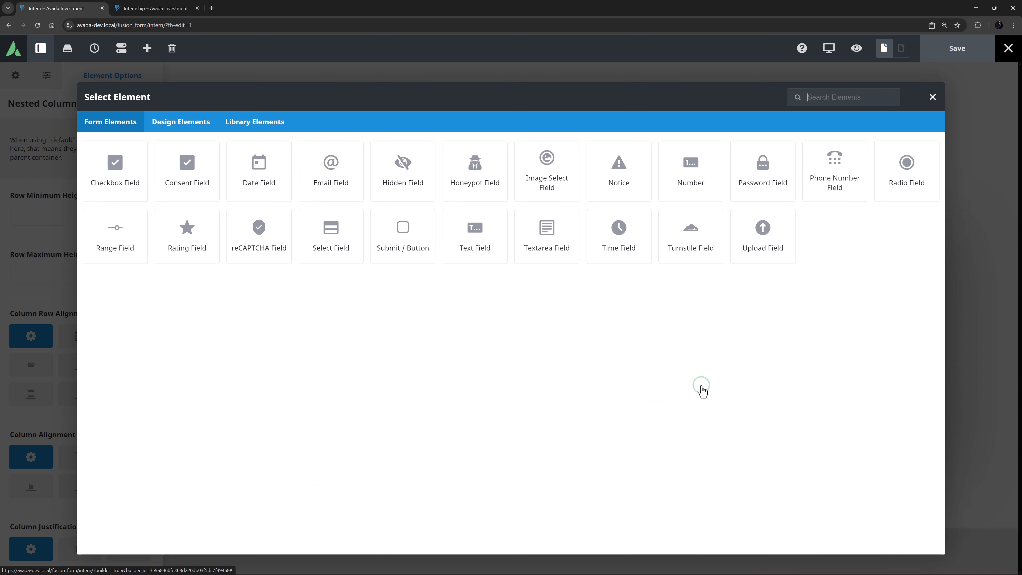
{"action": "left_click", "coordinate": [751, 234]}
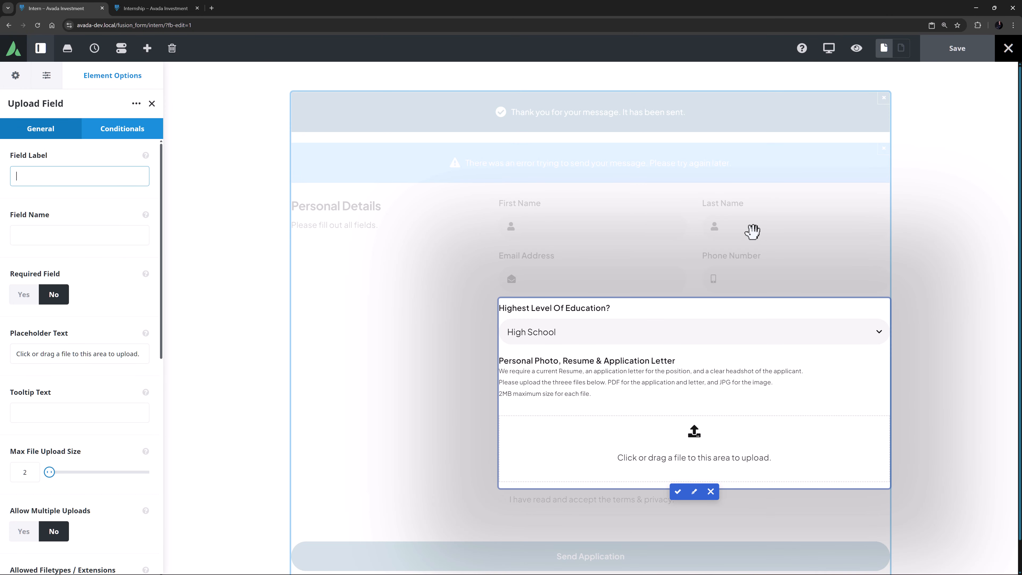
{"action": "key", "text": "Tab"}
{"action": "type", "text": "uploads"}
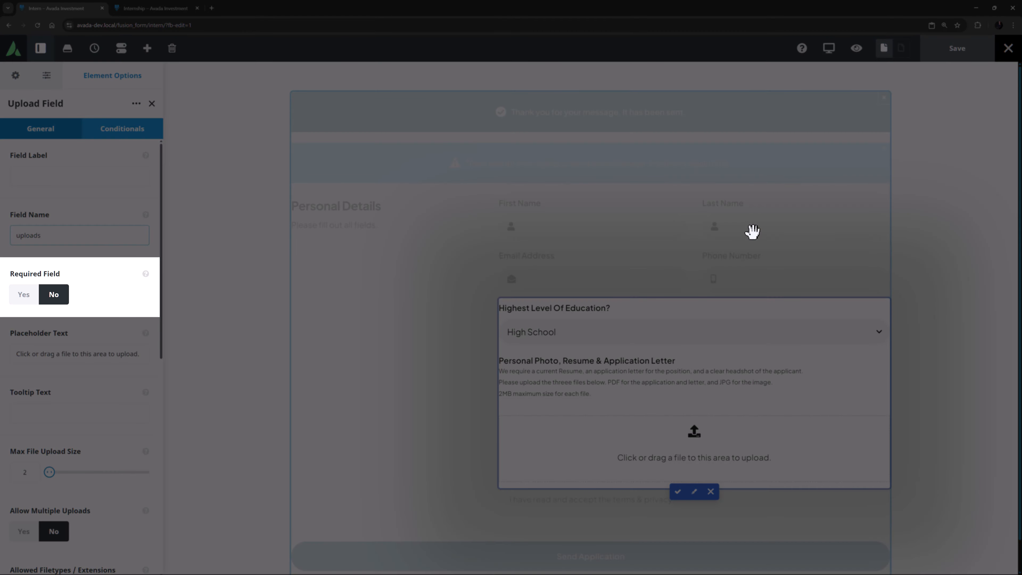
Make the upload field required, with the empty input notice "All three specified files must be uploaded"
{"action": "left_click", "coordinate": [13, 296]}
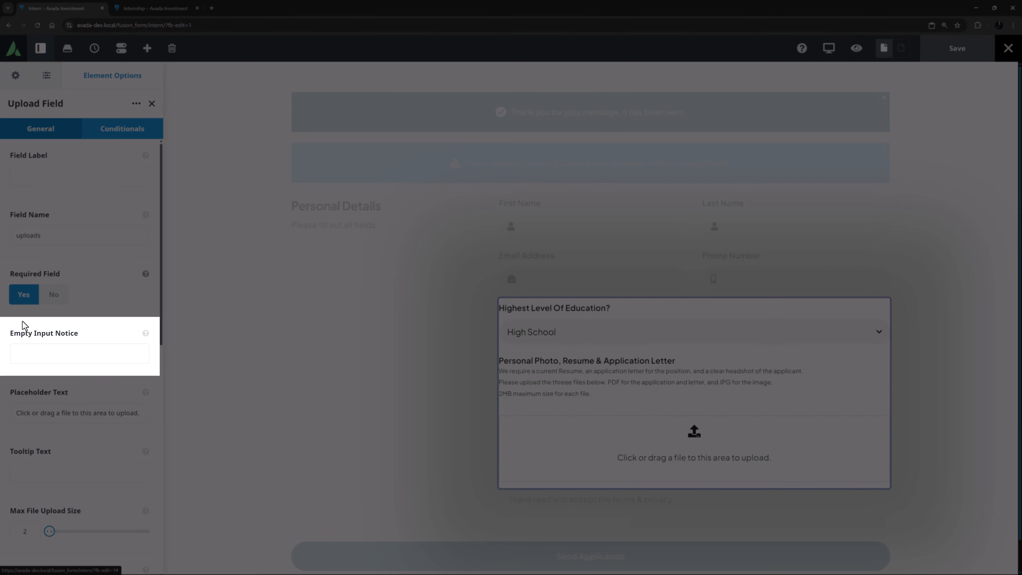
{"action": "left_click", "coordinate": [20, 358]}
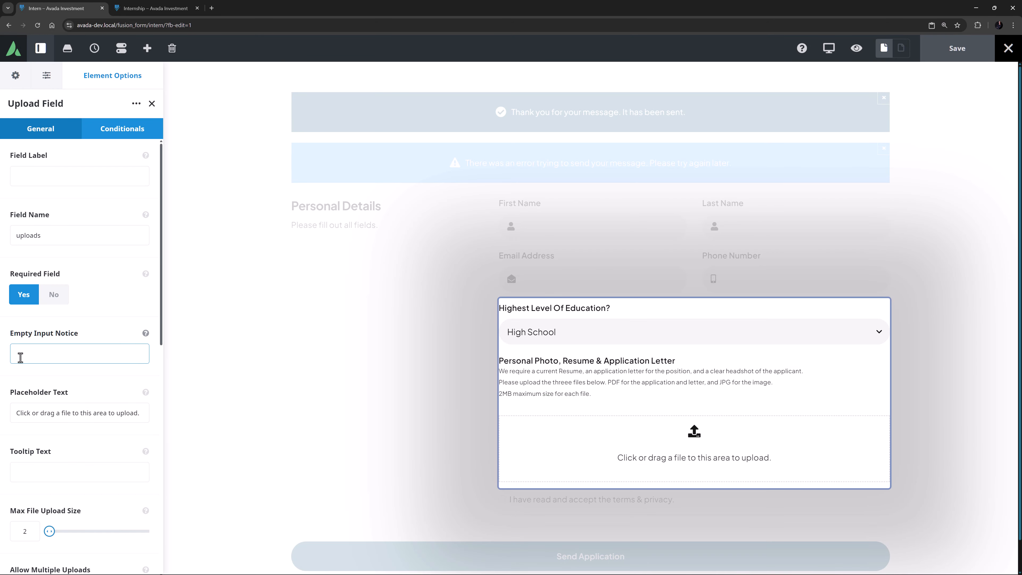
{"action": "key", "text": "ctrl+v"}
{"action": "key", "text": "Tab"}
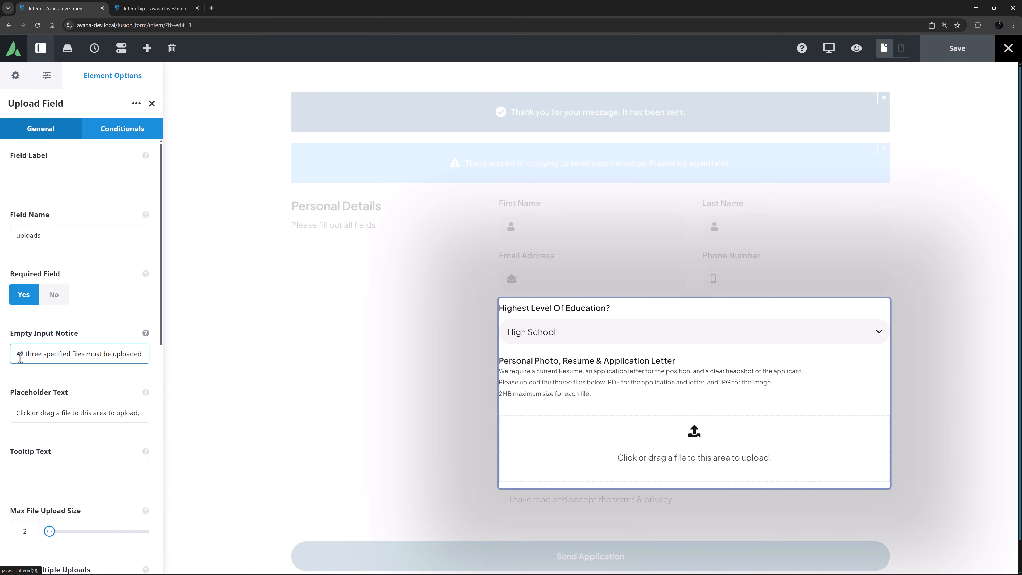
{"action": "scroll", "coordinate": [20, 358], "scroll_direction": "down", "scroll_amount": 5}
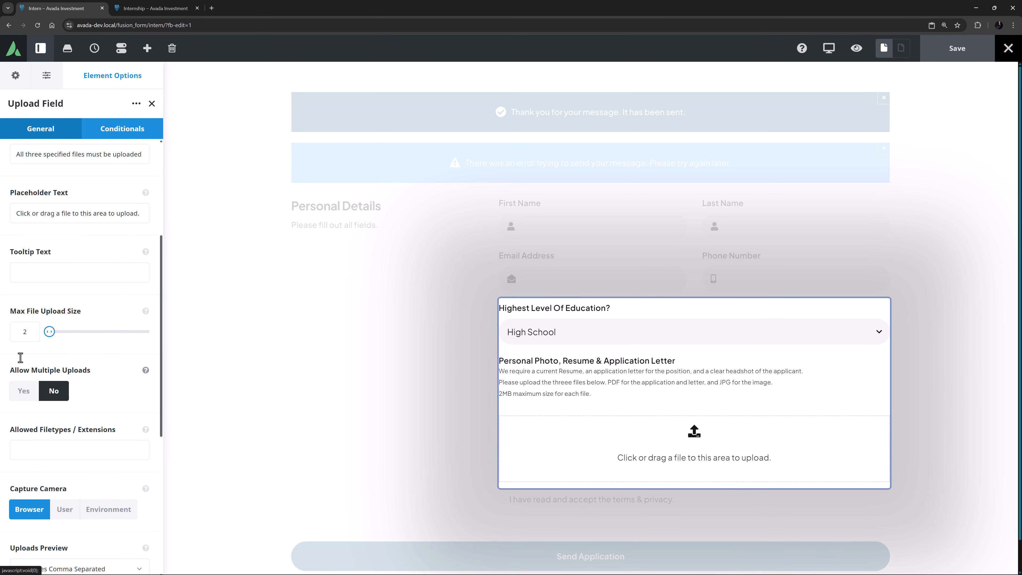
{"action": "left_click", "coordinate": [16, 274]}
{"action": "type", "text": "S"}
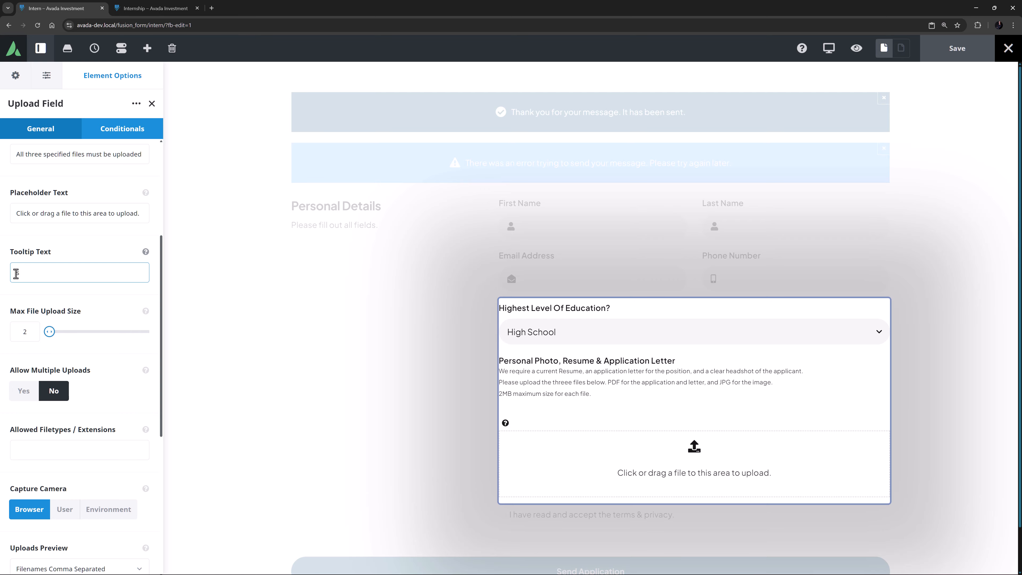
{"action": "key", "text": "BackSpace"}
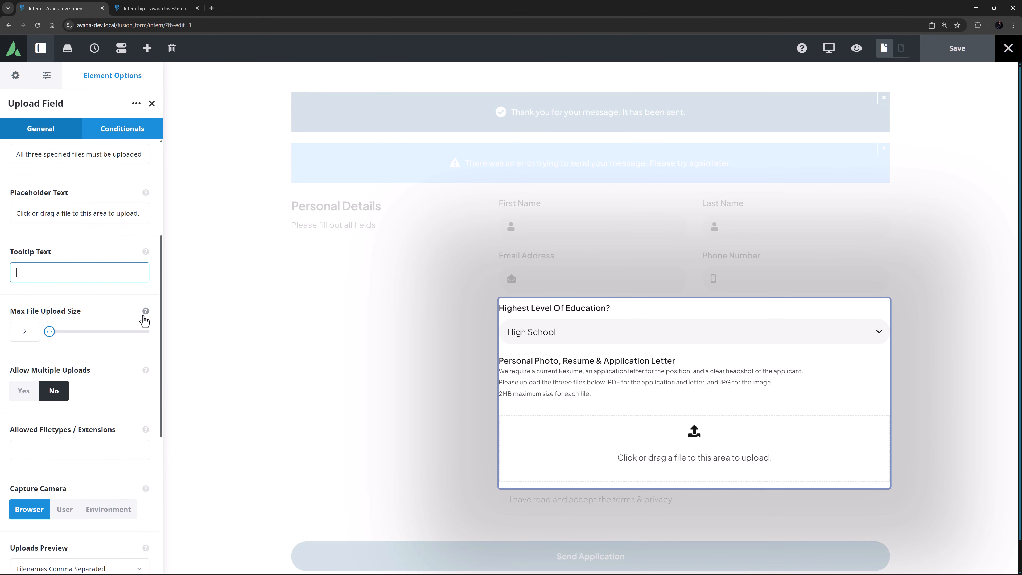
Allow multiple uploads with single file addition and removal, checking the descriptions of the maximum file size and single-file options
{"action": "left_click", "coordinate": [145, 312]}
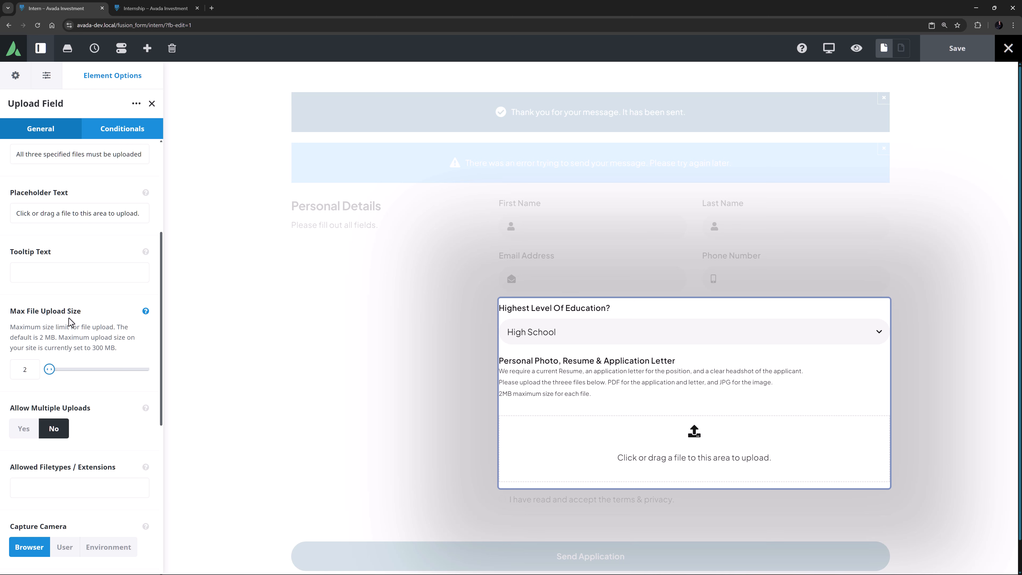
{"action": "left_click", "coordinate": [146, 311]}
{"action": "scroll", "coordinate": [103, 312], "scroll_direction": "down", "scroll_amount": 4}
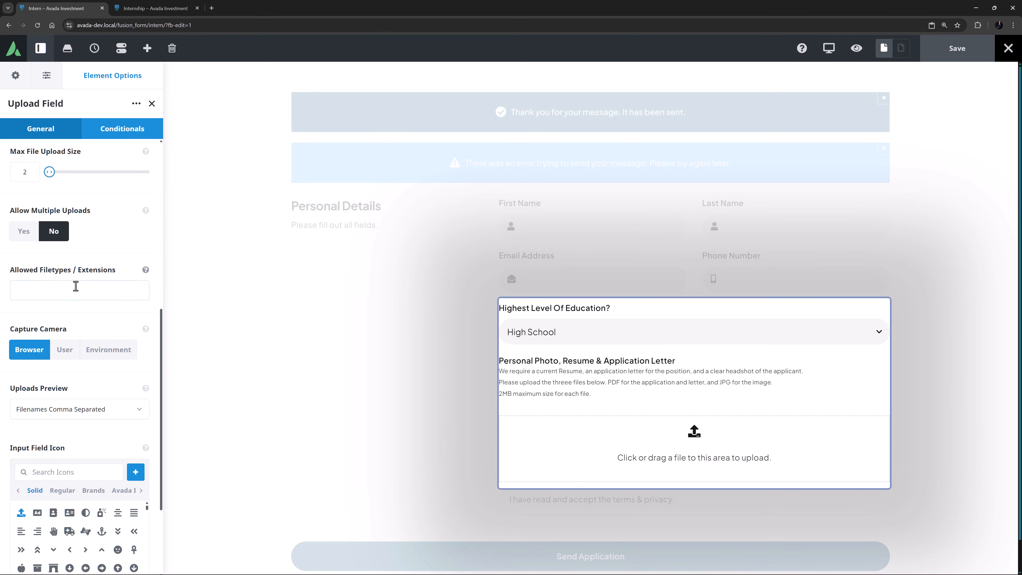
{"action": "left_click", "coordinate": [24, 234]}
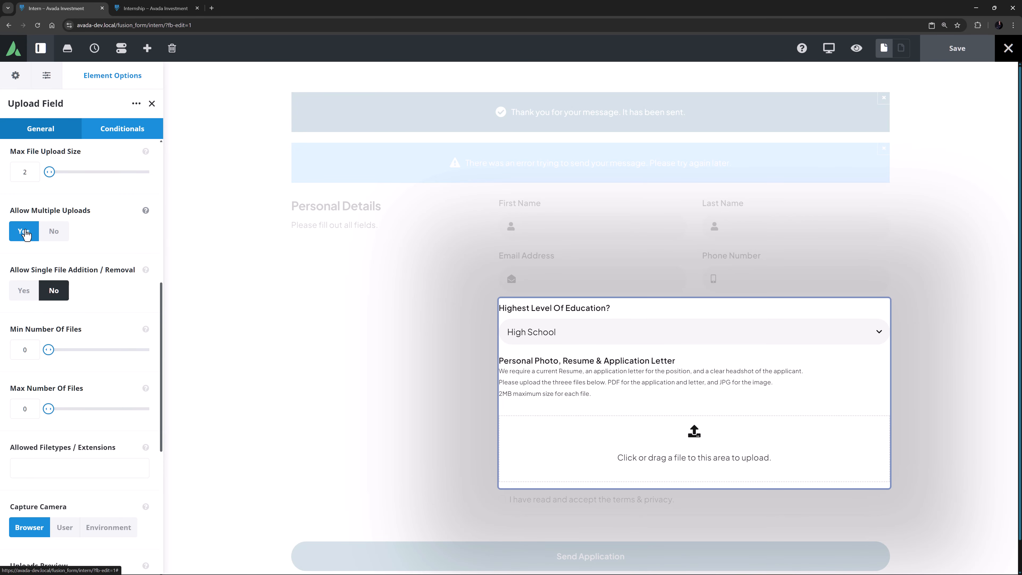
{"action": "left_click", "coordinate": [24, 290]}
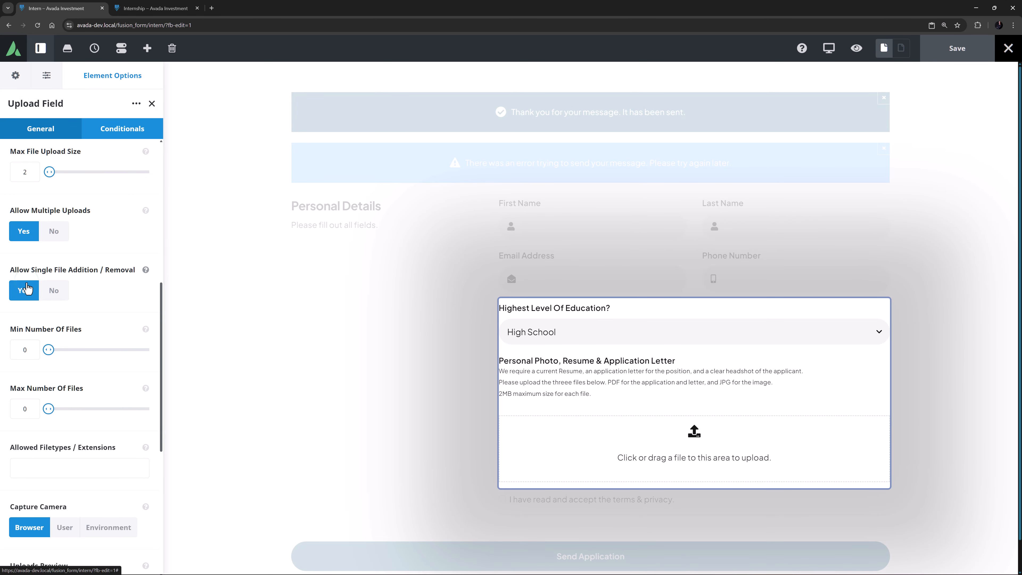
{"action": "left_click", "coordinate": [146, 270]}
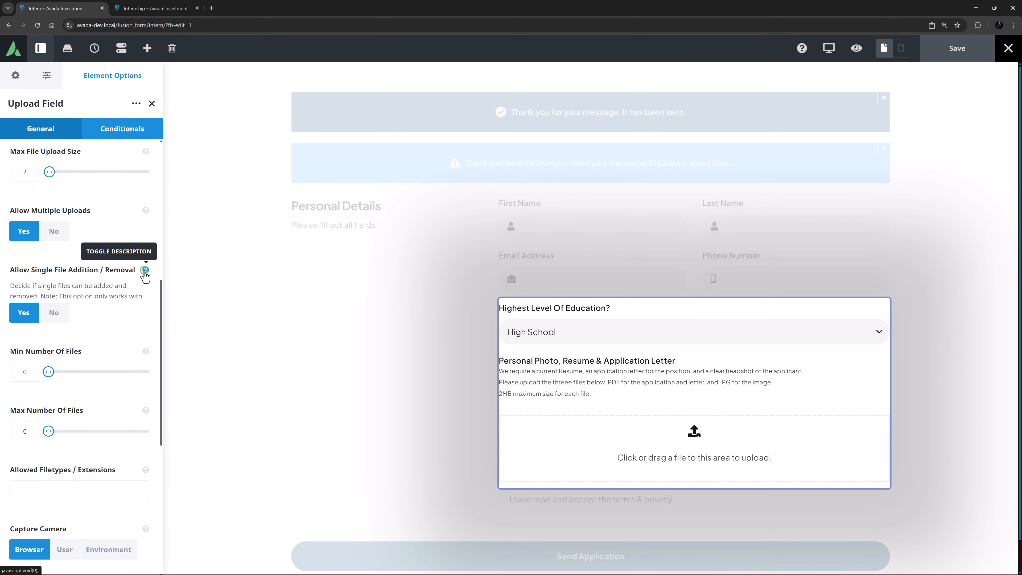
{"action": "left_click", "coordinate": [146, 269]}
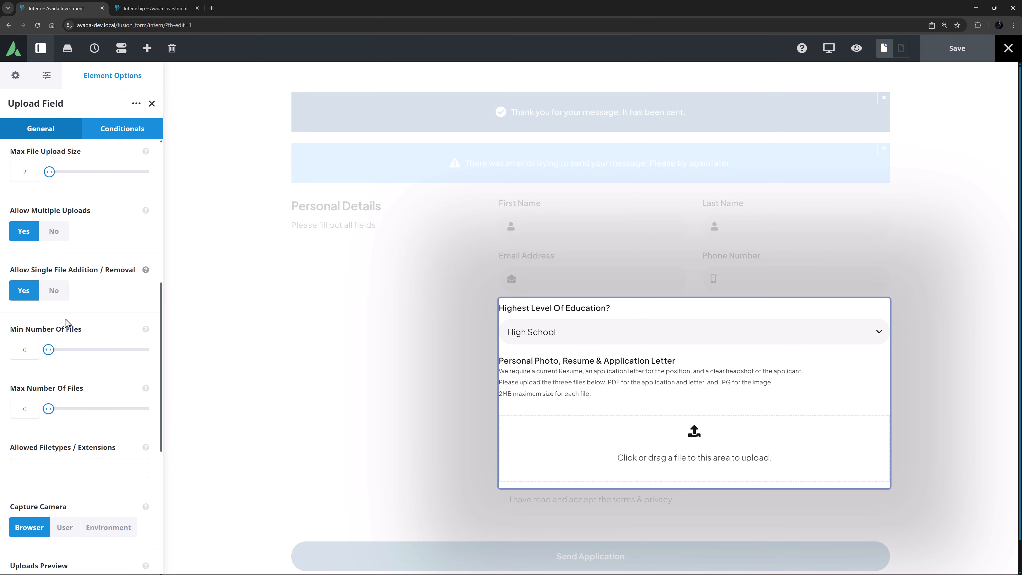
Set both the minimum and the maximum number of files for the upload field to 3
{"action": "left_click_drag", "start_coordinate": [31, 346], "coordinate": [1, 352]}
{"action": "type", "text": "3"}
{"action": "left_click", "coordinate": [27, 408]}
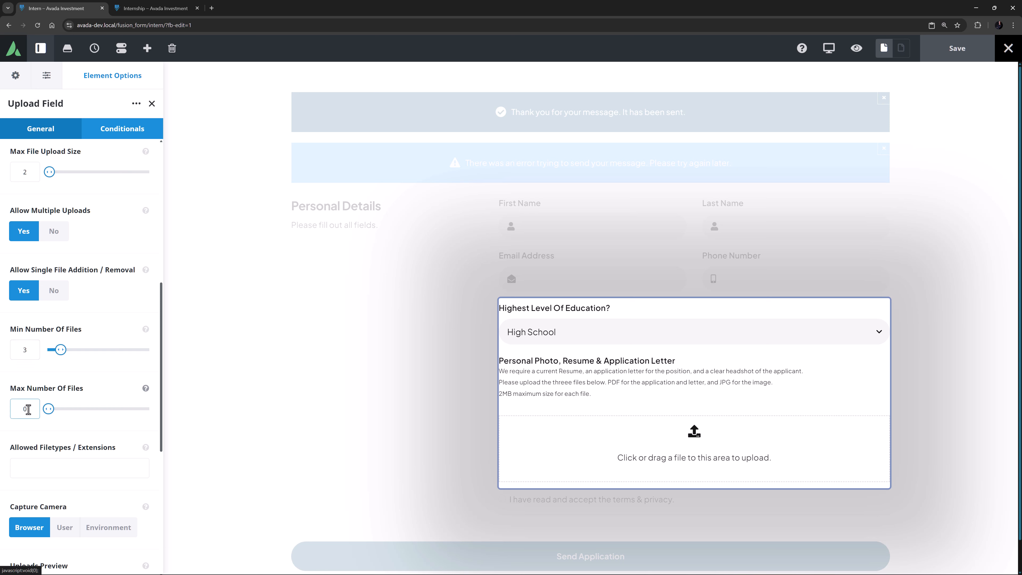
{"action": "left_click_drag", "start_coordinate": [27, 409], "coordinate": [9, 410]}
{"action": "type", "text": "3"}
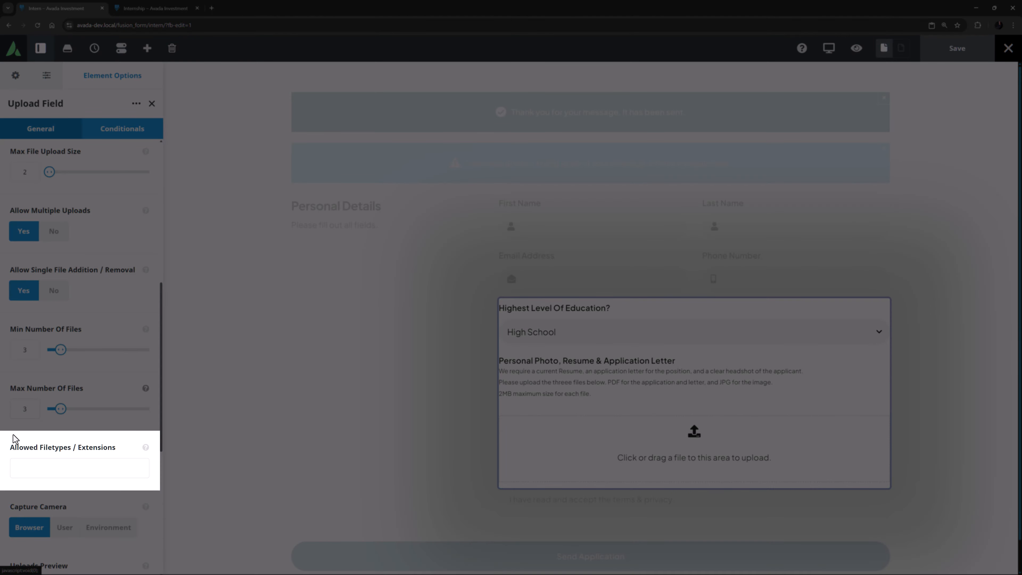
Check the description of the allowed file types and restrict the upload field to .jpg,.pdf
{"action": "left_click", "coordinate": [24, 471]}
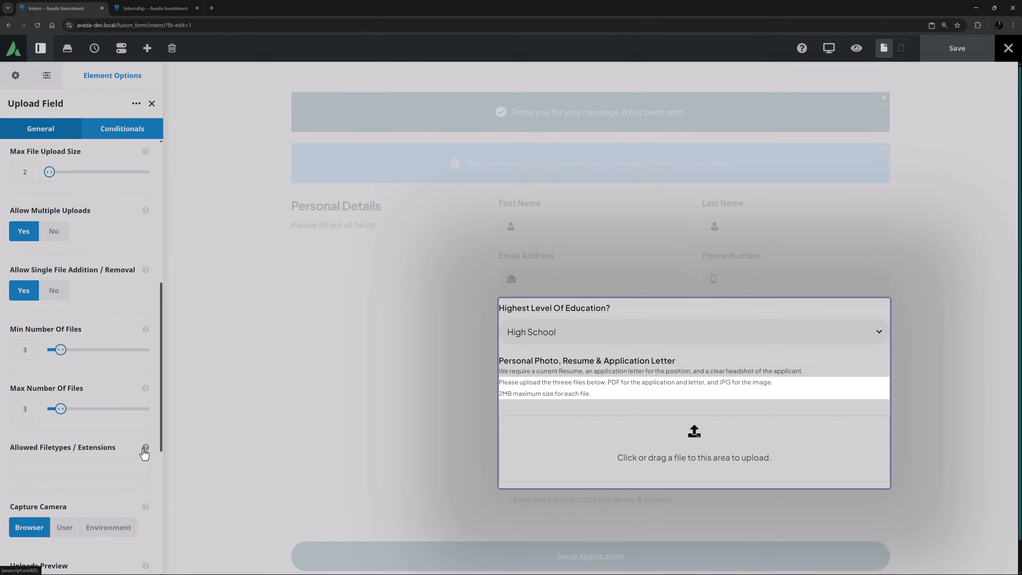
{"action": "left_click", "coordinate": [145, 447]}
{"action": "scroll", "coordinate": [102, 455], "scroll_direction": "down", "scroll_amount": 3}
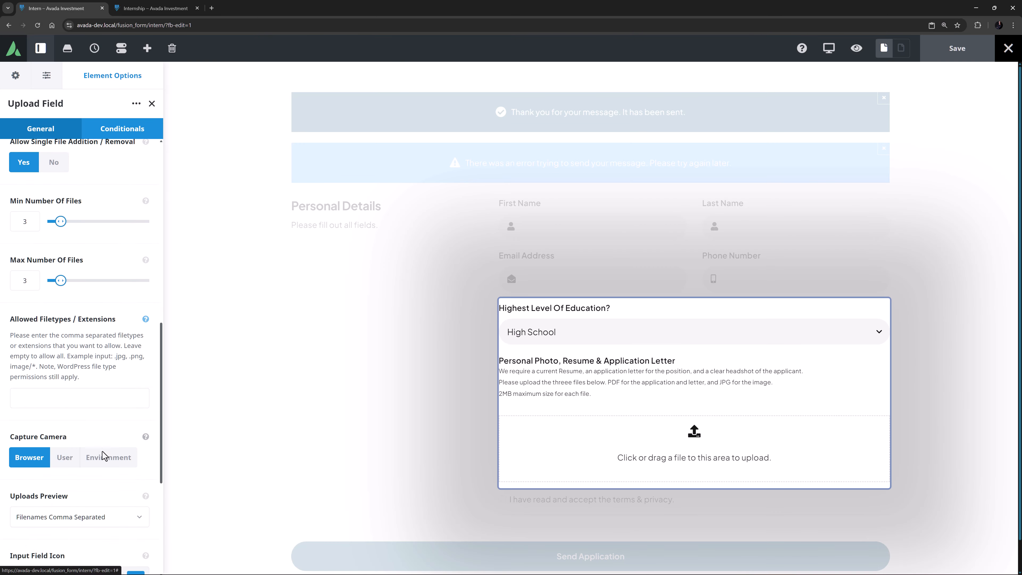
{"action": "left_click", "coordinate": [25, 355]}
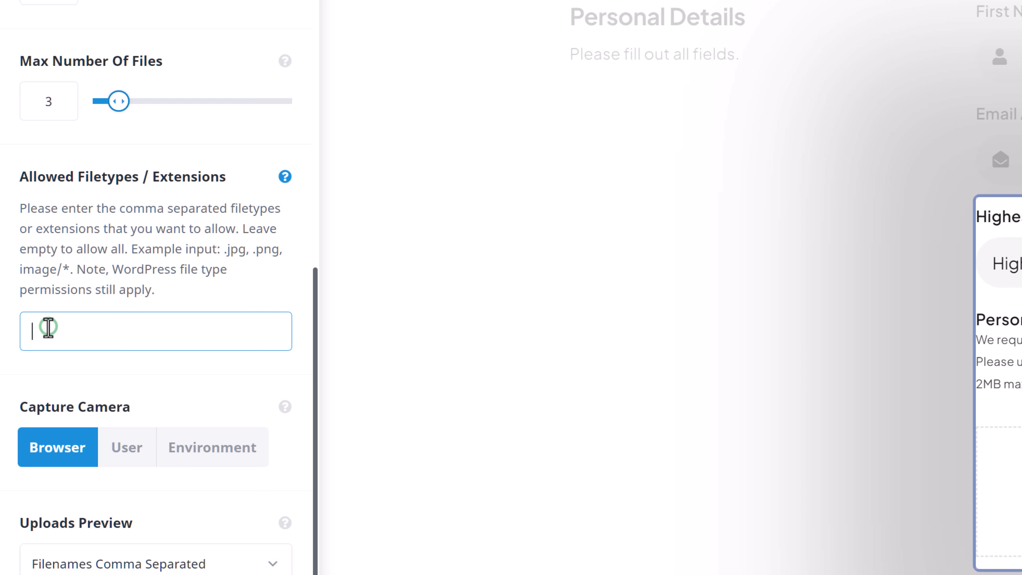
{"action": "type", "text": ".jpg,.pdf"}
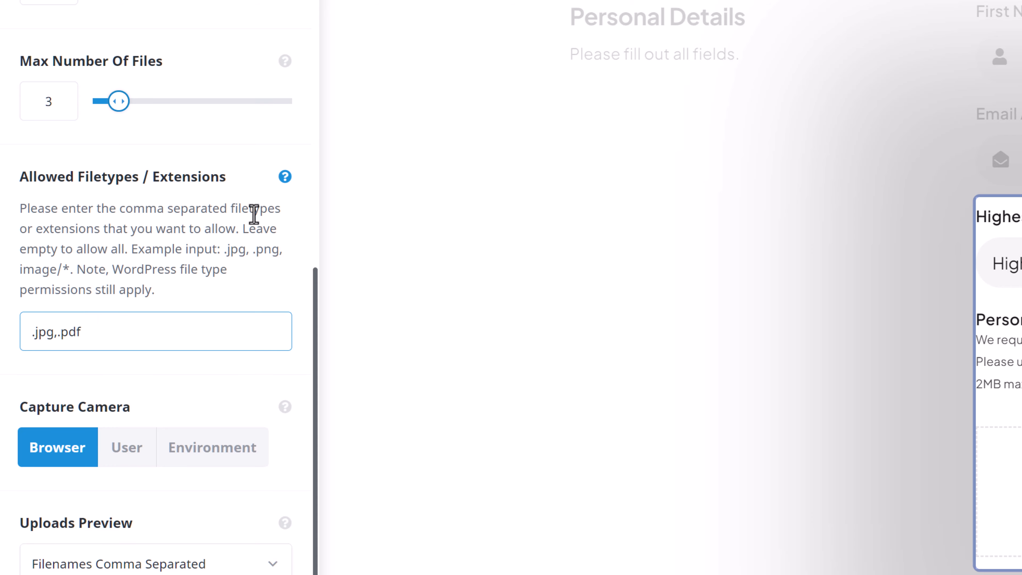
{"action": "left_click", "coordinate": [285, 177]}
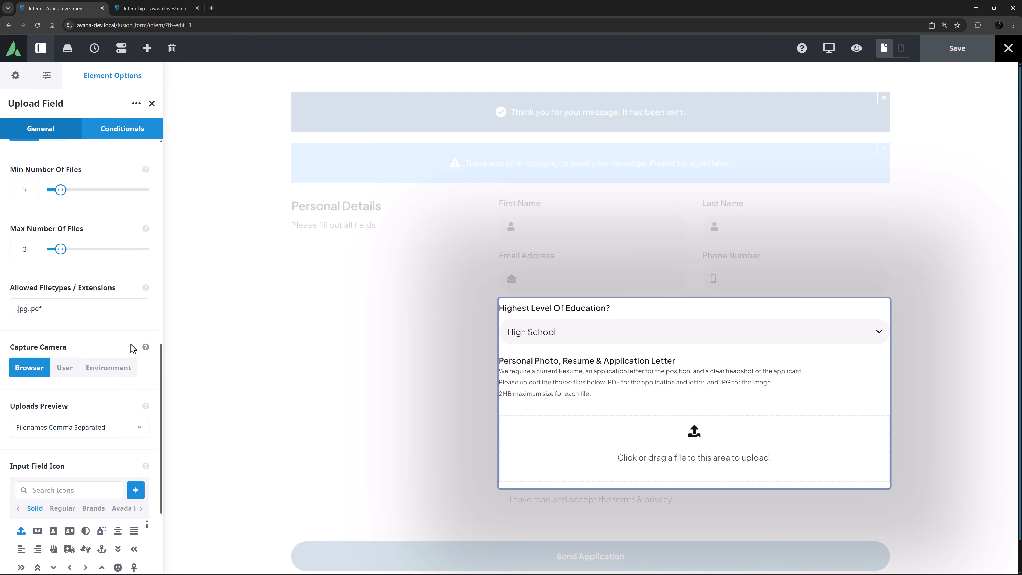
Set the upload field's uploads preview to List With Details
{"action": "scroll", "coordinate": [130, 344], "scroll_direction": "down", "scroll_amount": 4}
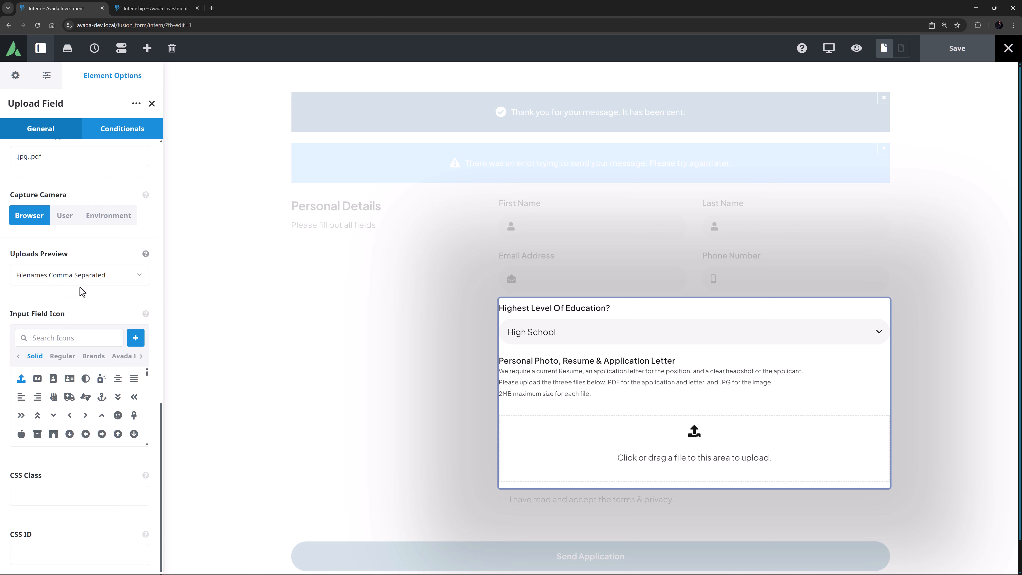
{"action": "left_click", "coordinate": [79, 278]}
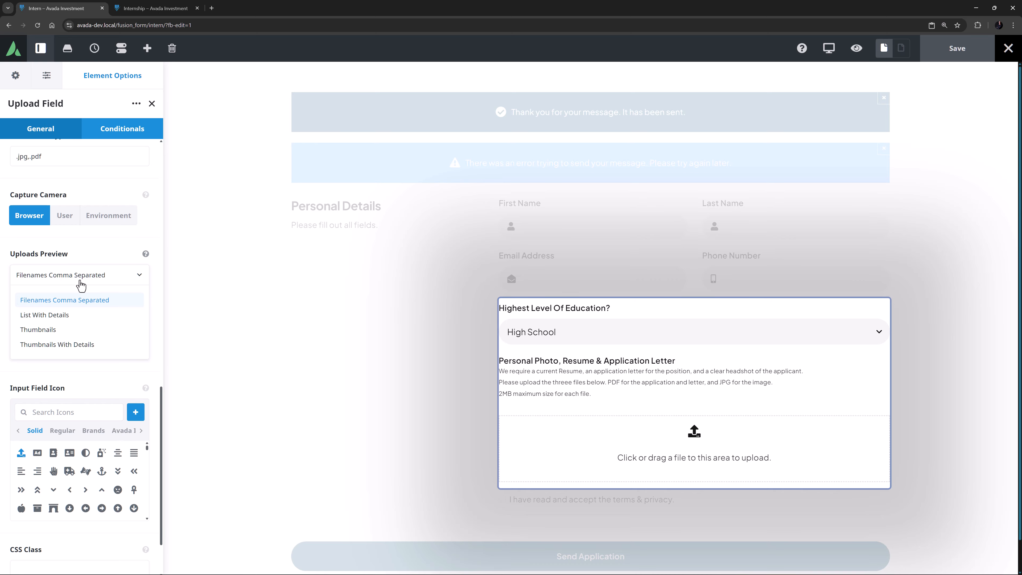
{"action": "left_click", "coordinate": [66, 316]}
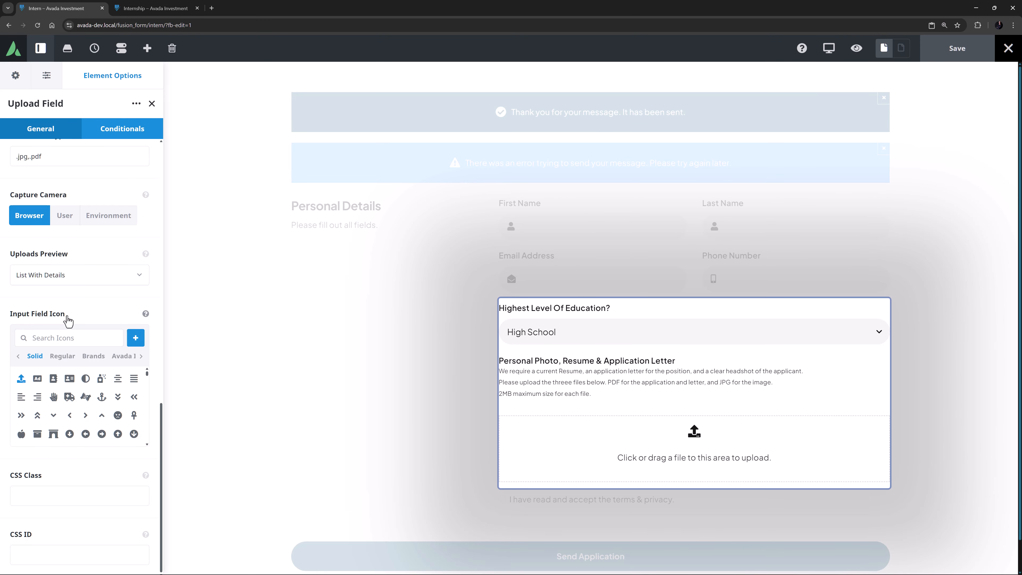
Look at the upload field's conditional logic options, finish editing the nested columns and save the form
{"action": "left_click", "coordinate": [107, 137]}
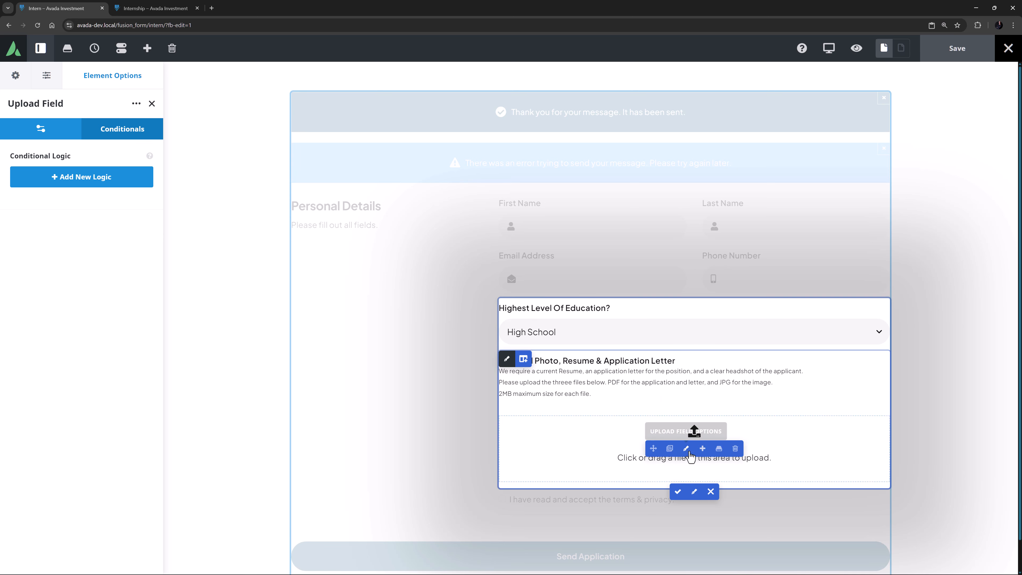
{"action": "left_click", "coordinate": [676, 490]}
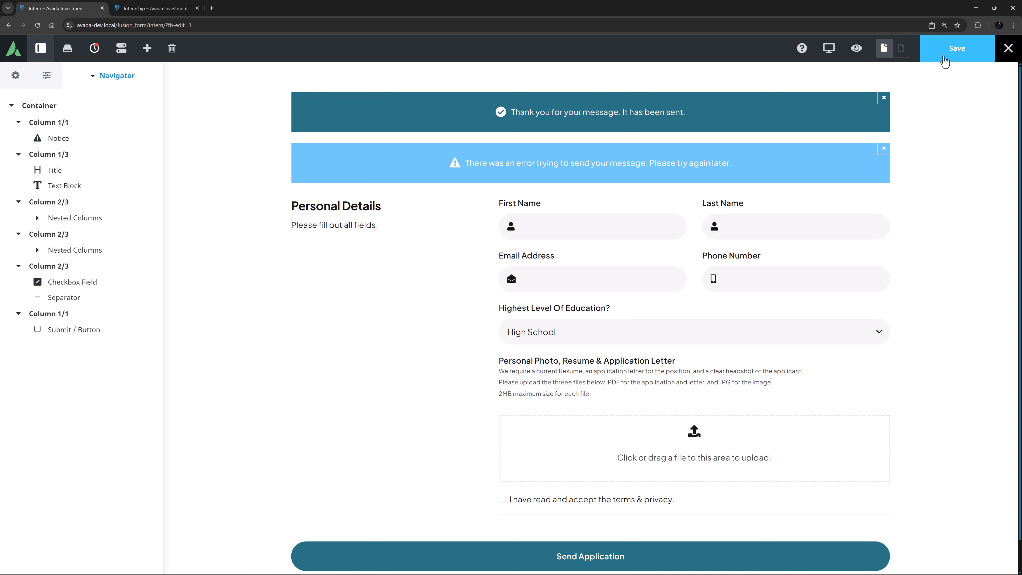
{"action": "left_click", "coordinate": [945, 58]}
Reload the live Internship page and try to send the completed application without any uploaded files
{"action": "left_click", "coordinate": [153, 8]}
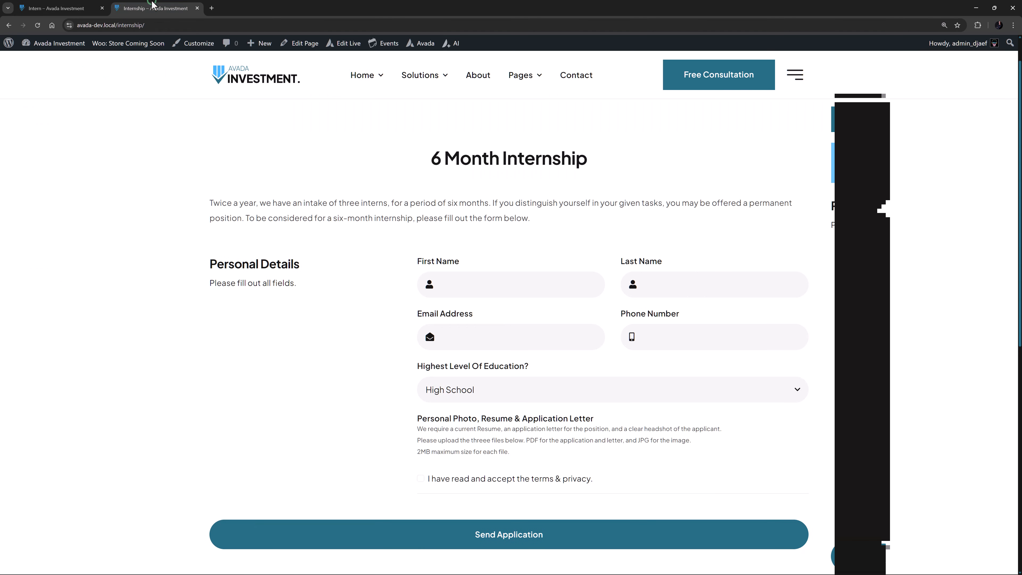
{"action": "left_click", "coordinate": [38, 26]}
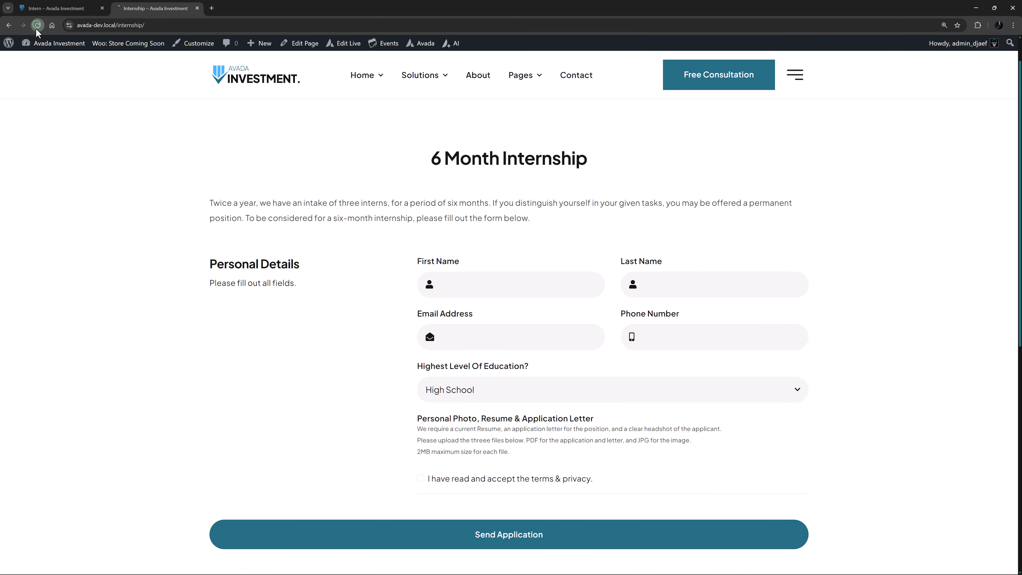
{"action": "scroll", "coordinate": [48, 194], "scroll_direction": "down", "scroll_amount": 2}
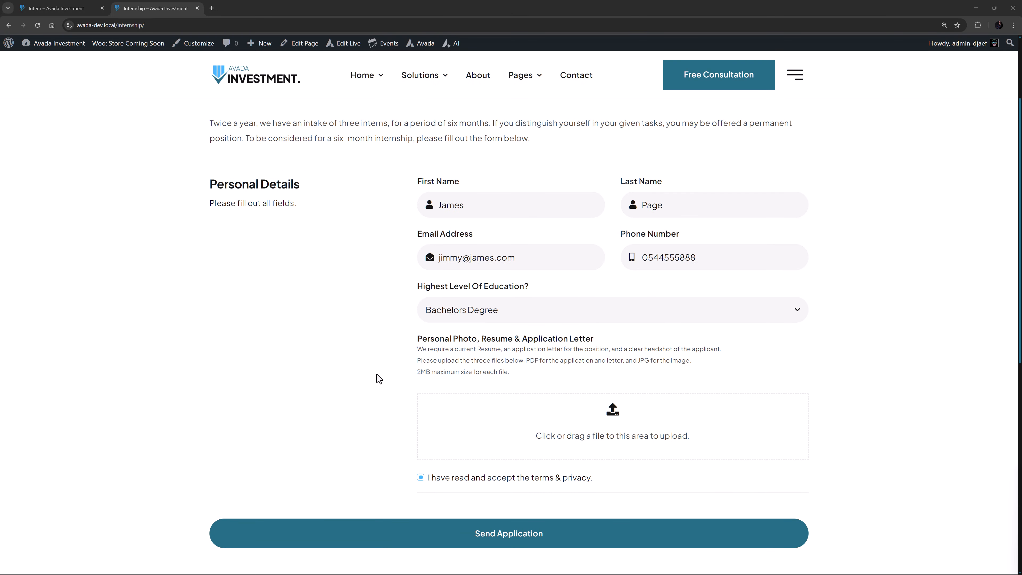
{"action": "left_click", "coordinate": [449, 535]}
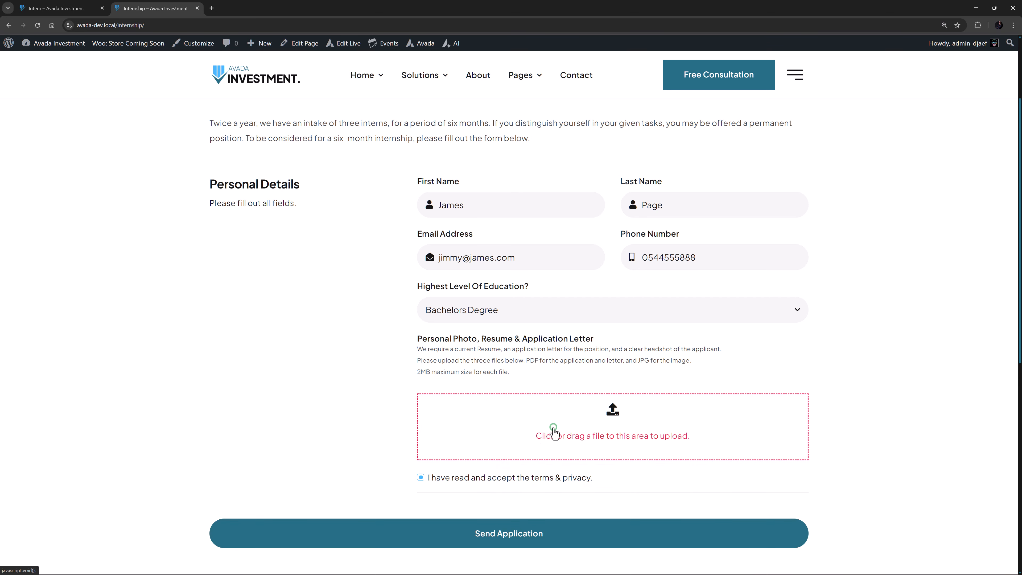
Show all file types in the file chooser and try to upload djaef.png and the oversized PG_140318_3119.jpg to the form
{"action": "left_click", "coordinate": [553, 431]}
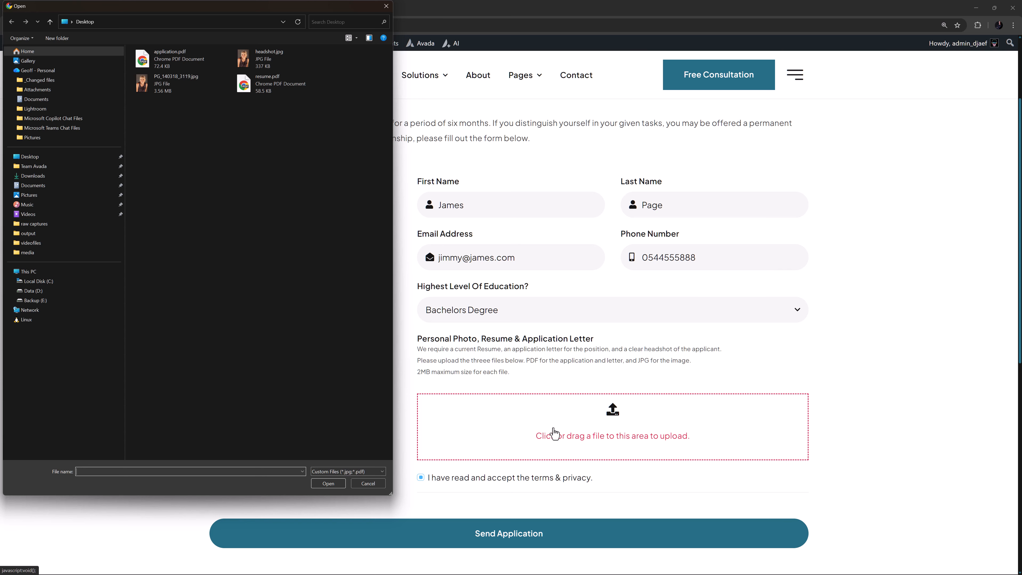
{"action": "left_click", "coordinate": [369, 471]}
{"action": "left_click", "coordinate": [364, 486]}
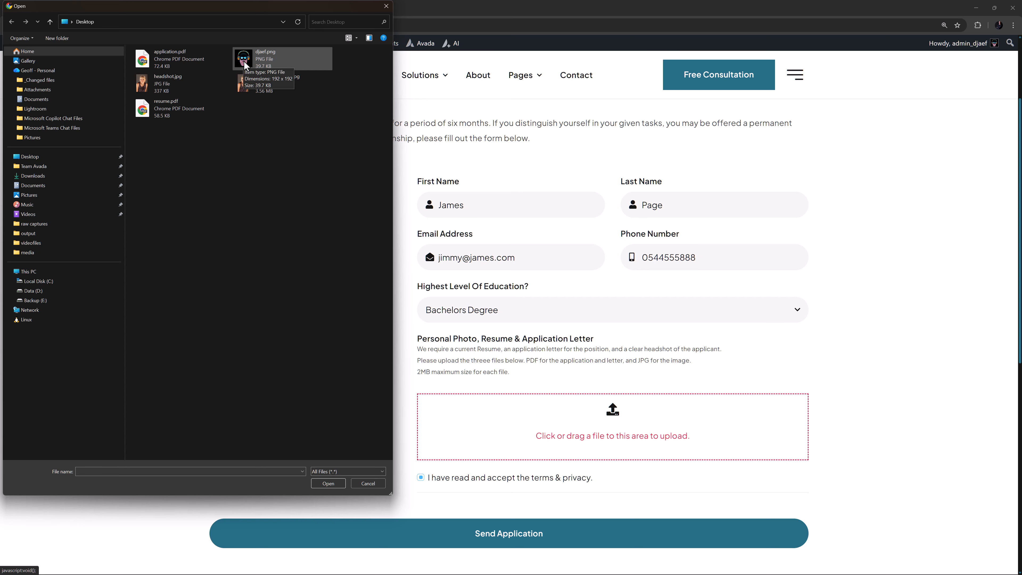
{"action": "left_click_drag", "start_coordinate": [245, 61], "coordinate": [540, 435]}
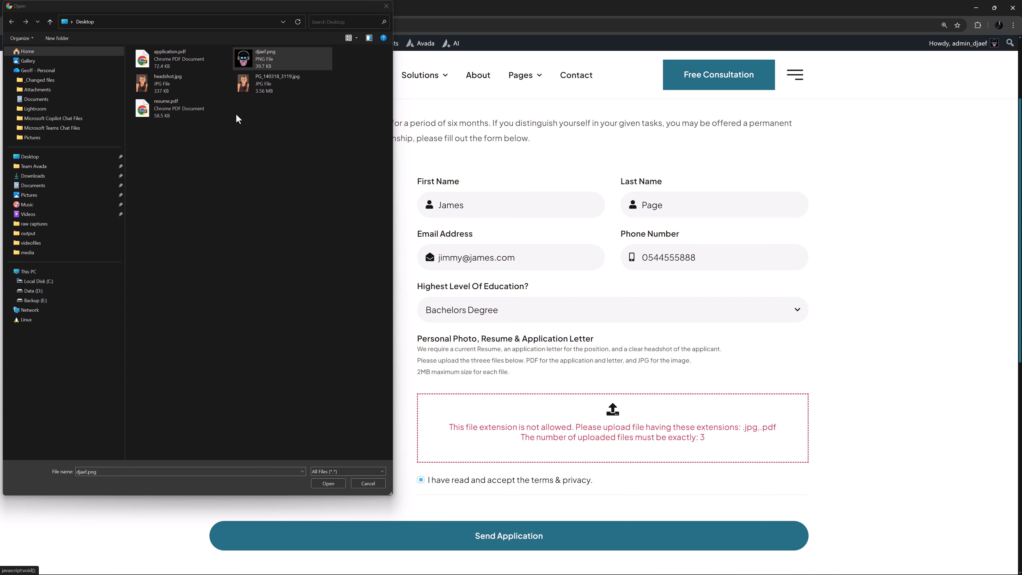
{"action": "left_click_drag", "start_coordinate": [249, 84], "coordinate": [515, 445]}
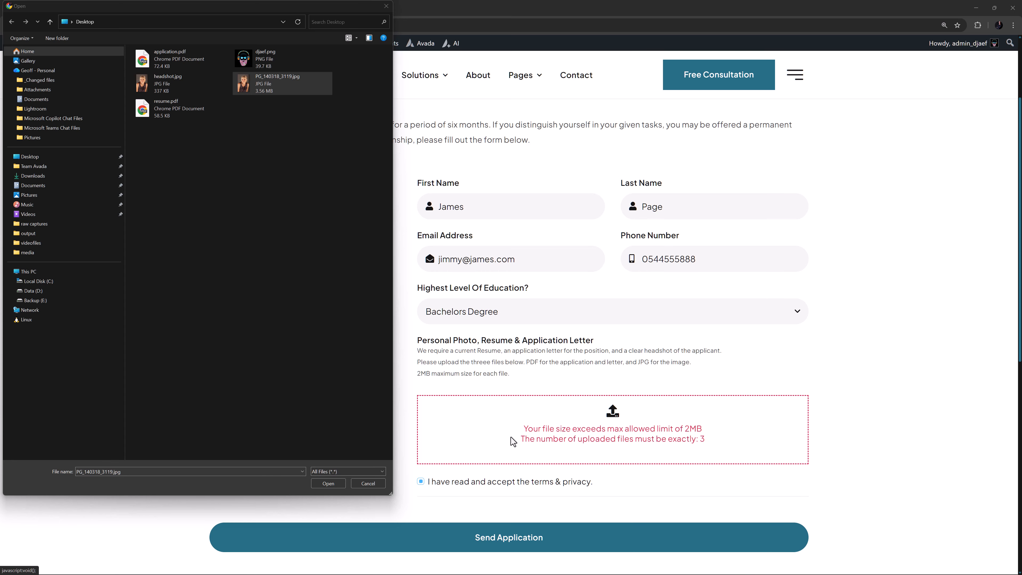
Upload application.pdf to the form and select headshot.jpg and resume.pdf as the other two files
{"action": "left_click", "coordinate": [170, 61]}
{"action": "left_click", "coordinate": [328, 483]}
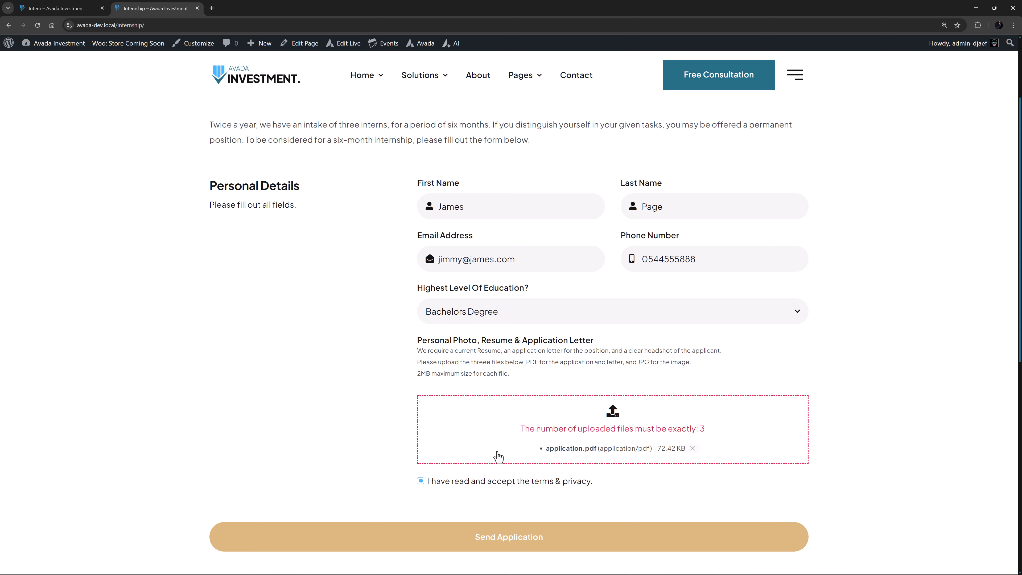
{"action": "left_click", "coordinate": [498, 457]}
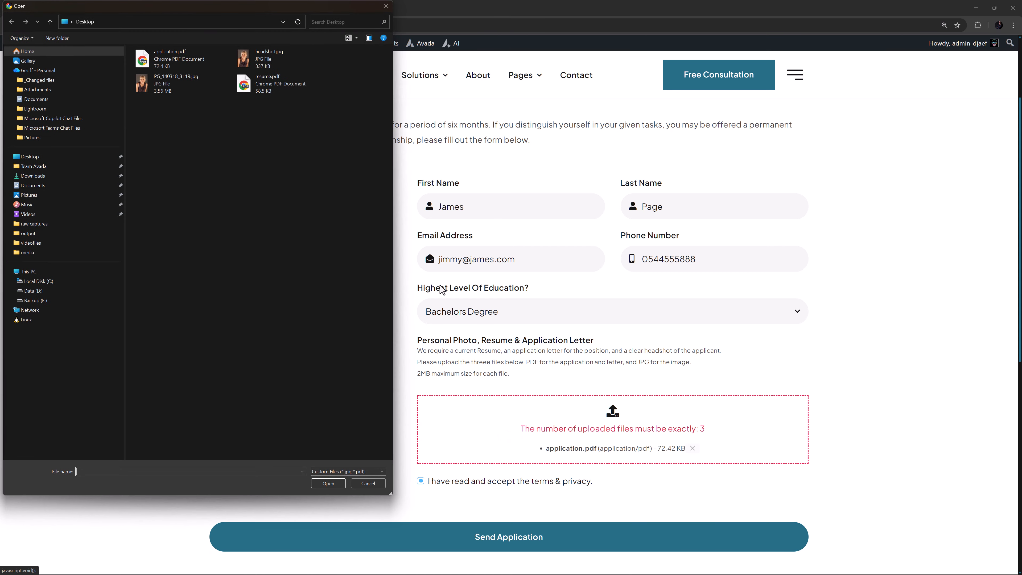
{"action": "left_click", "coordinate": [276, 59]}
{"action": "left_click", "coordinate": [268, 82], "text": "ctrl"}
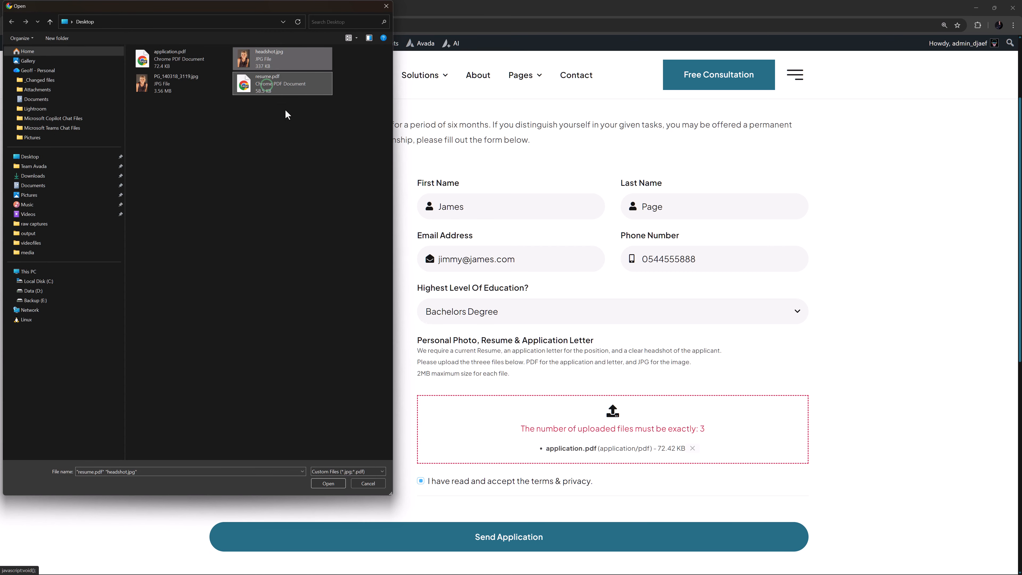